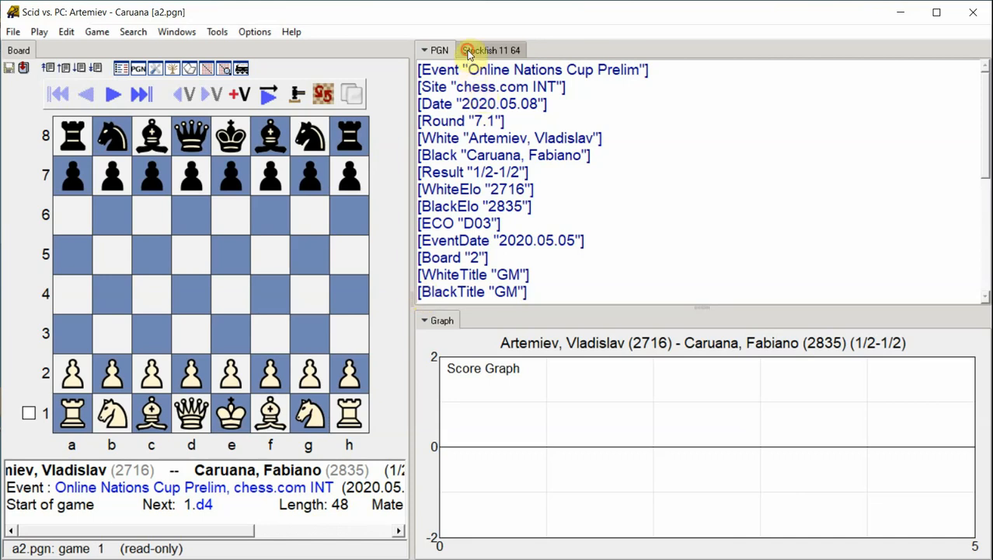
- Start Stockfish 11 auto-annotating the game at 3 seconds per move
left_click(470, 52)
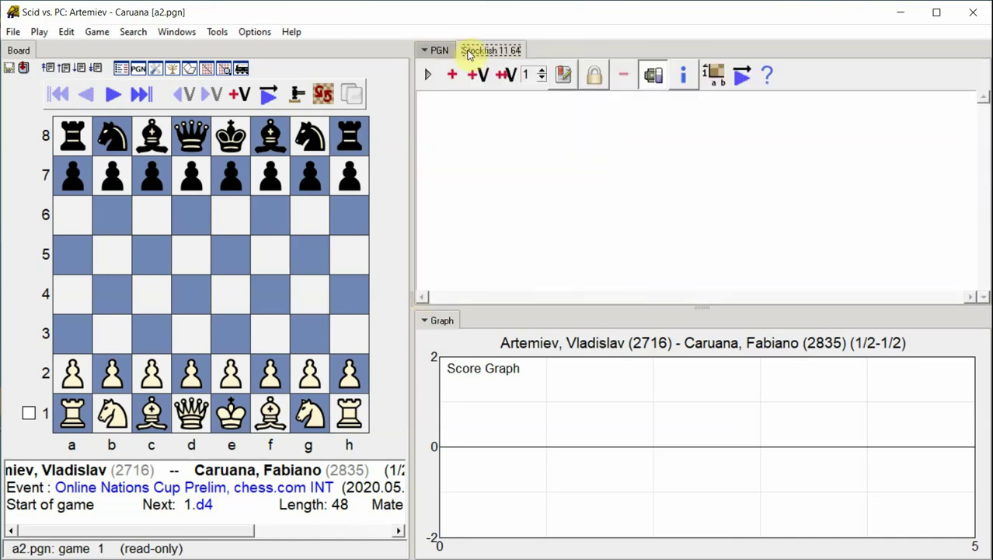
left_click(554, 77)
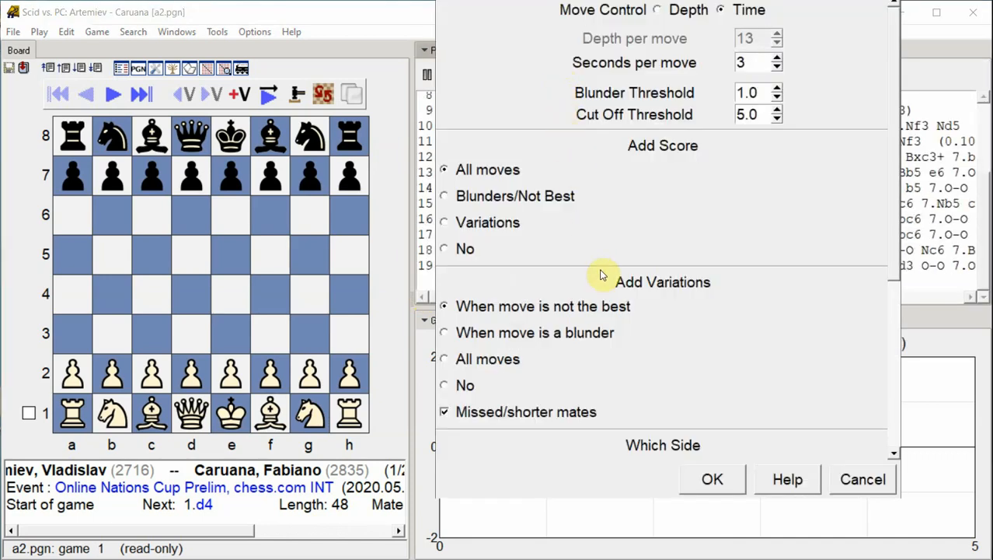
left_click(712, 478)
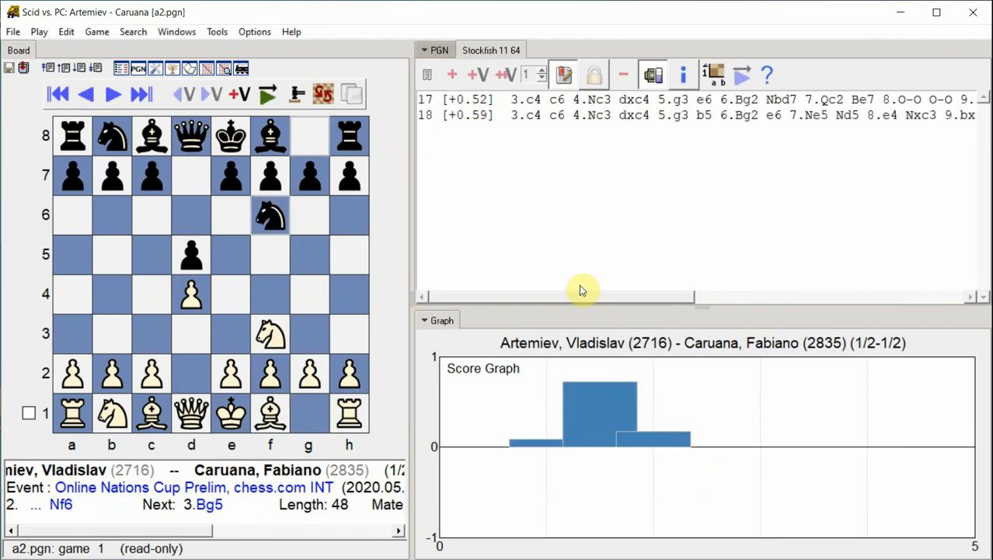
- Show the PGN game score while Stockfish annotates through 17.g3
left_click(439, 50)
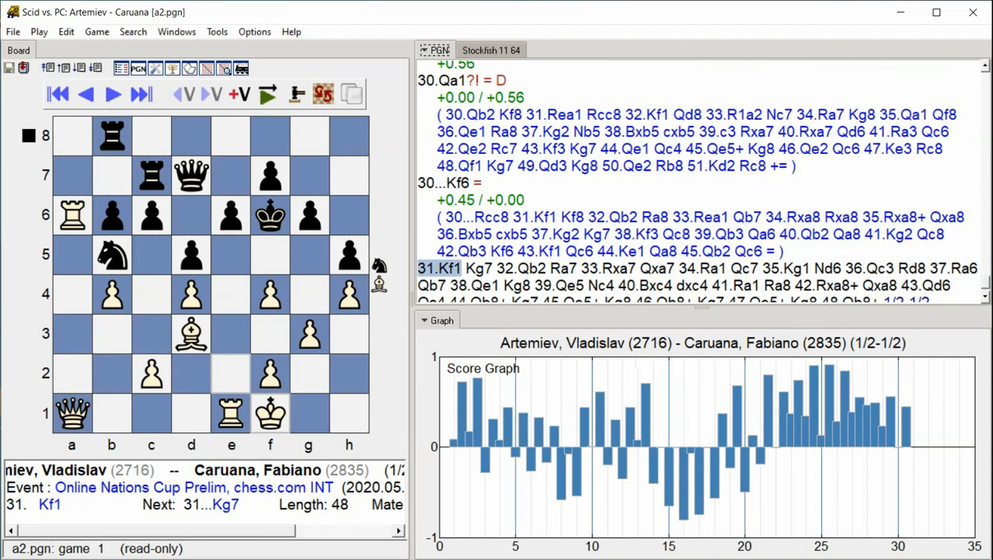
- Step forward move by move to 39...Nc4 so Stockfish evaluates each move through 39.Qe5
key("Right")
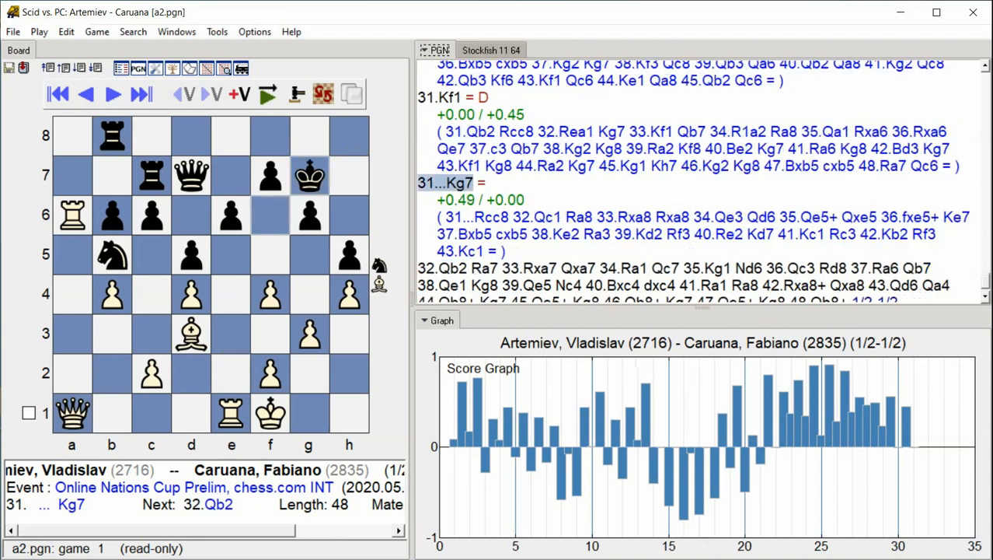
key("Right")
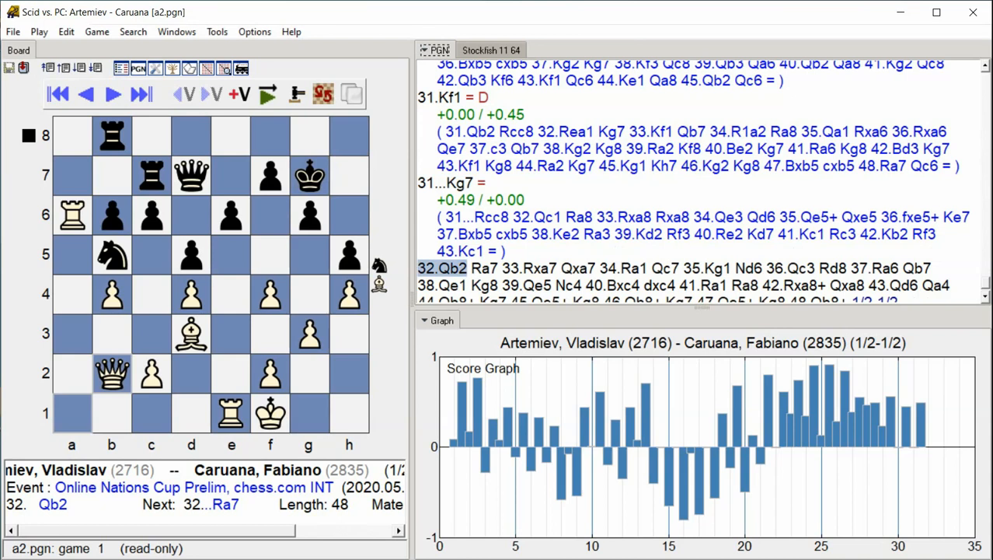
key("Right")
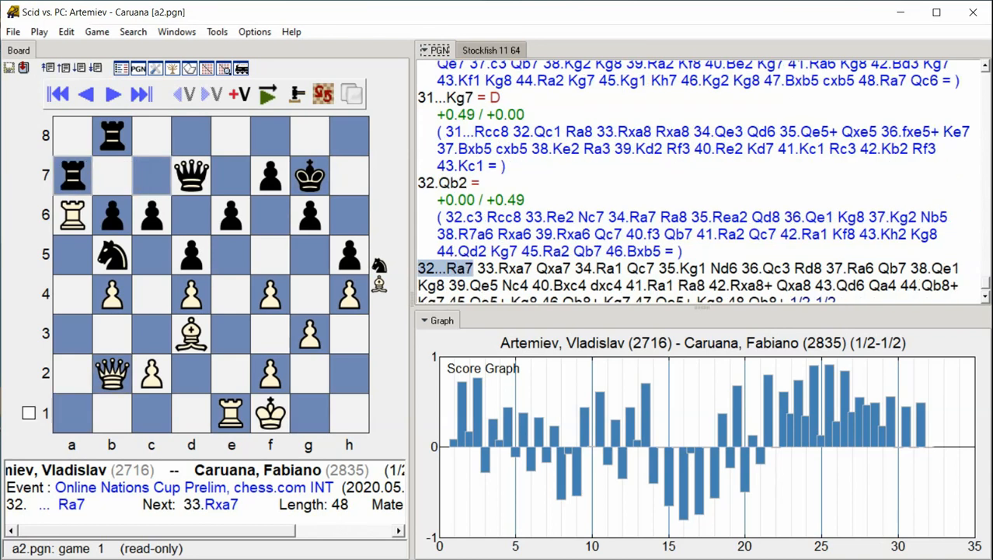
key("Right")
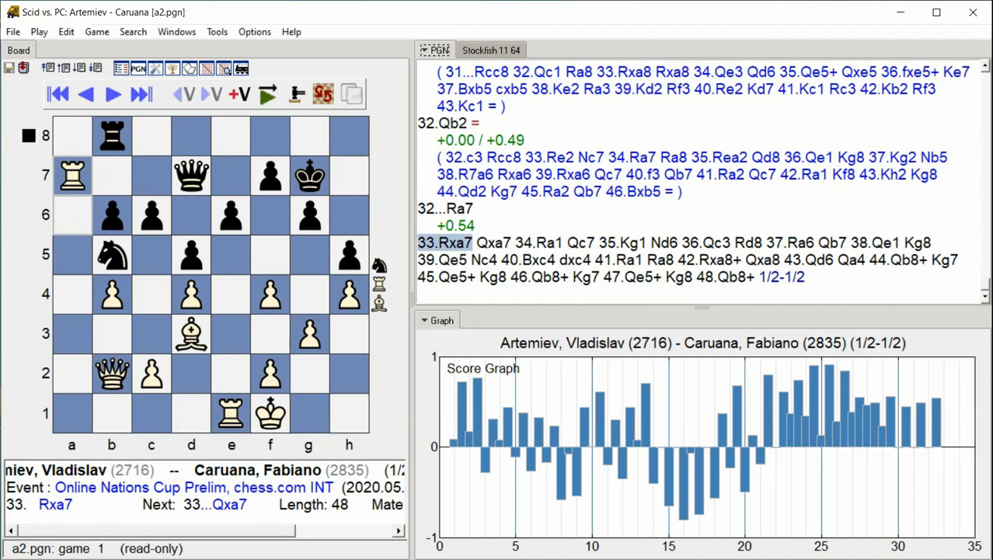
key("Right")
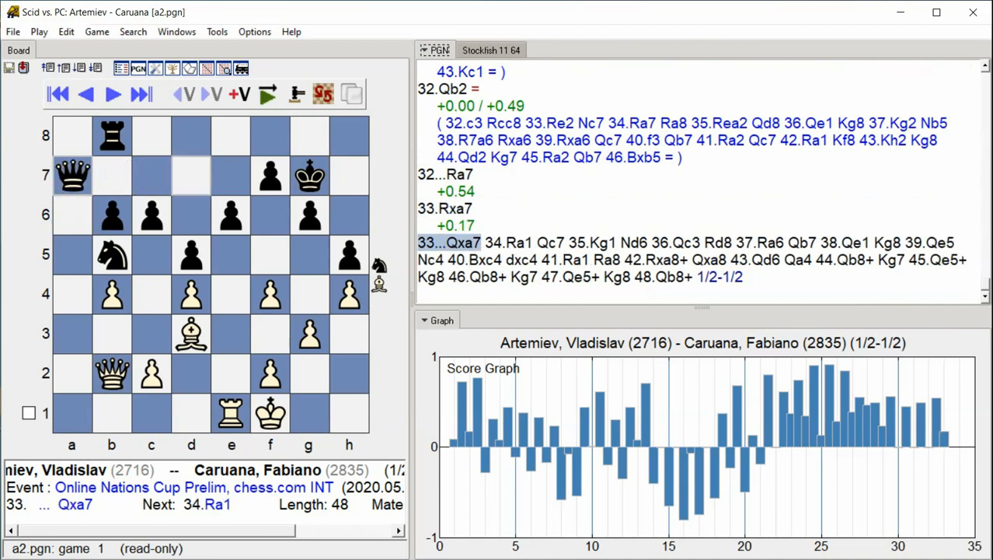
key("Right")
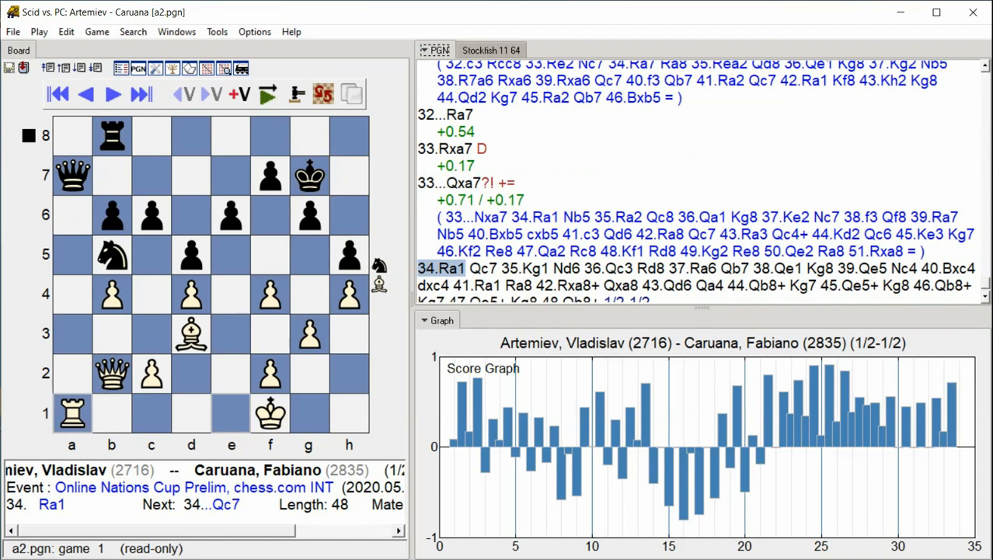
key("Right")
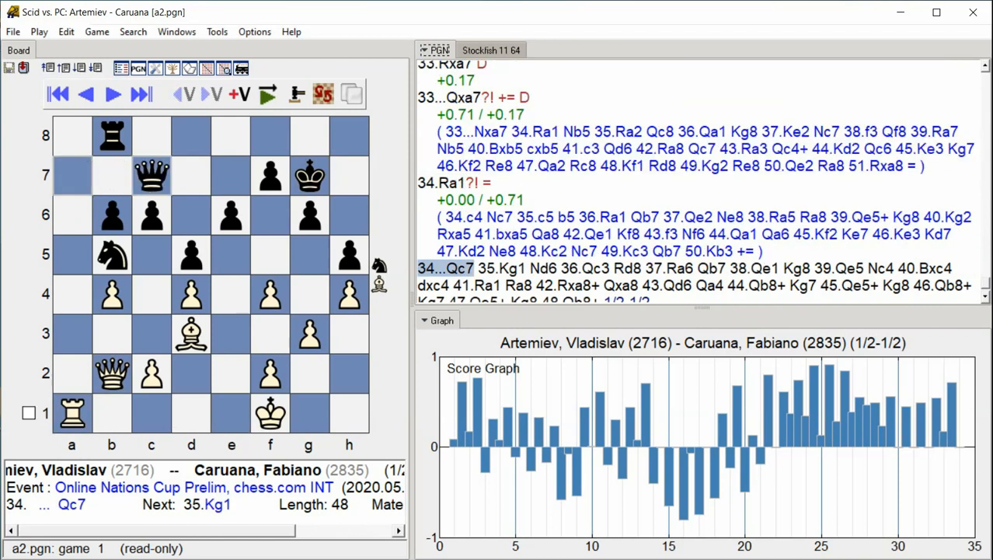
key("Right")
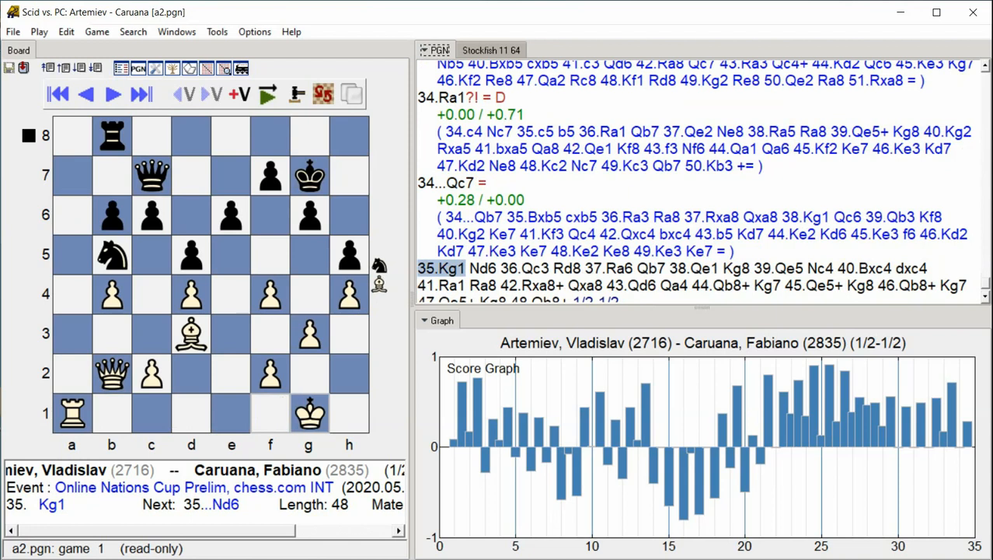
key("Right")
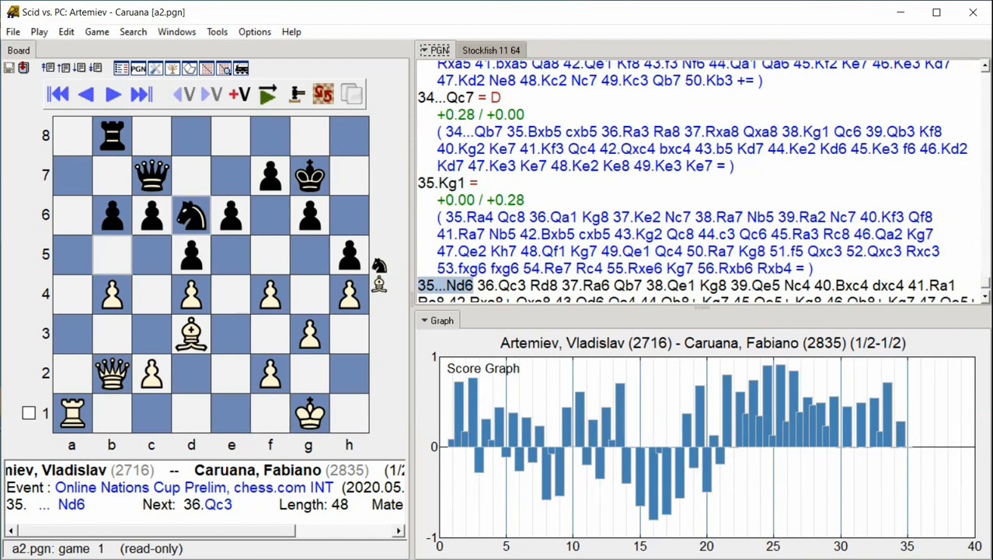
key("Right")
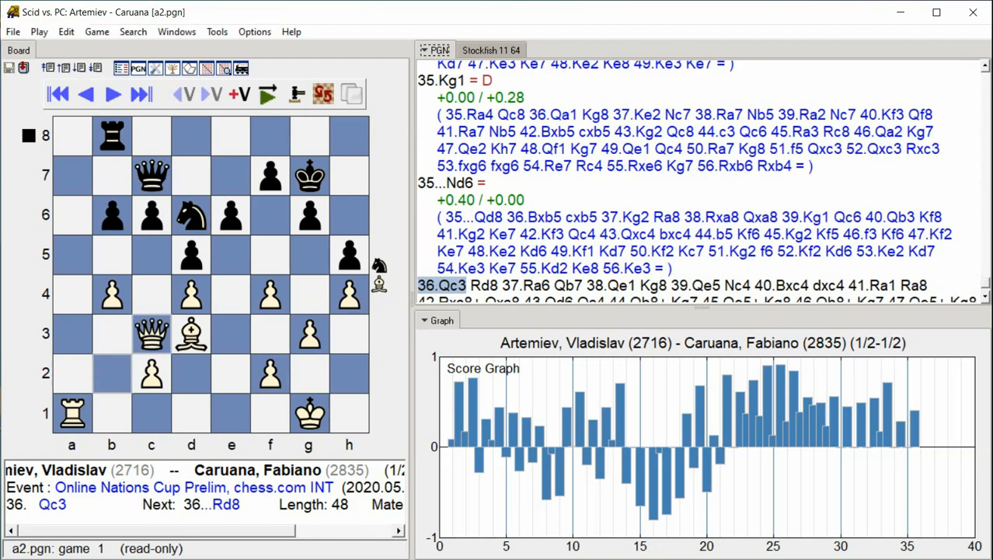
key("Right")
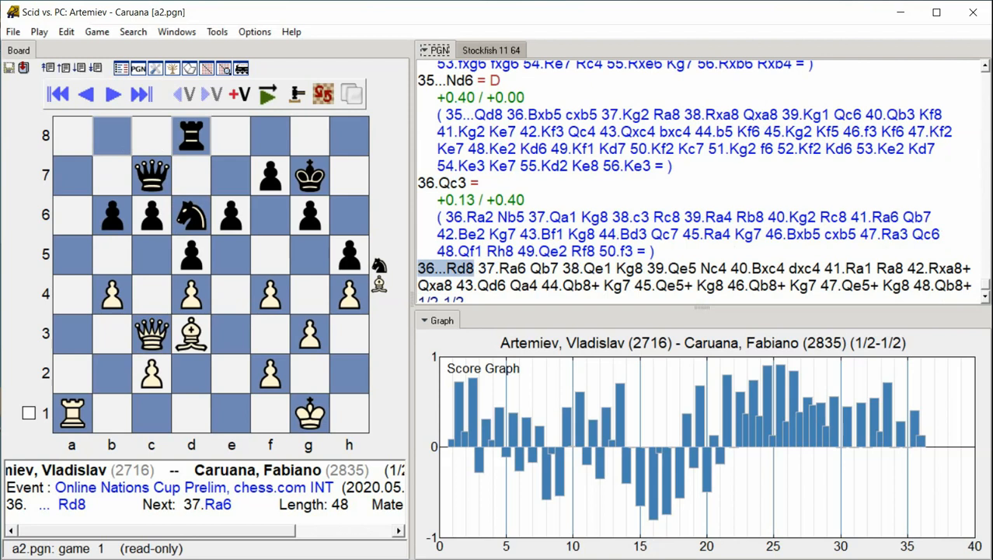
key("Right")
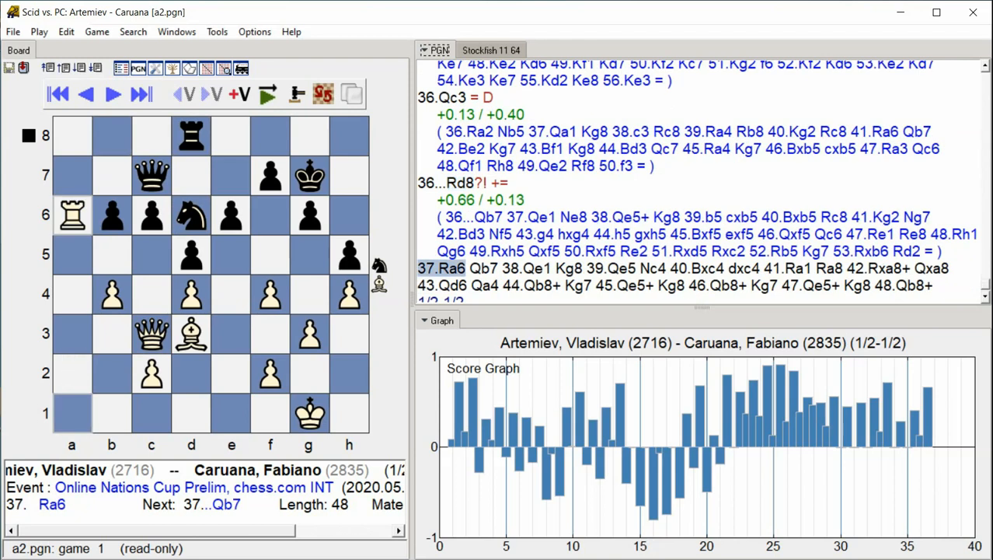
key("Right")
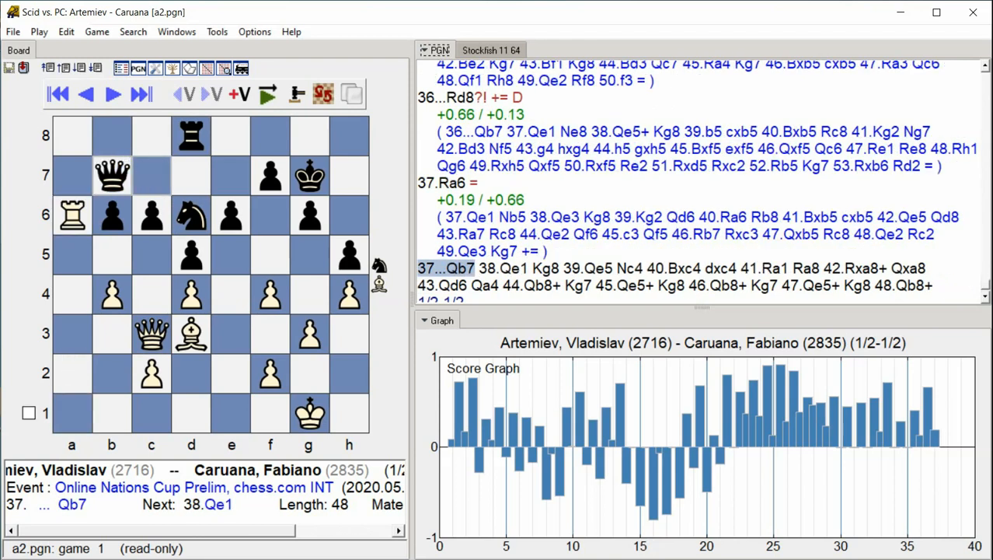
key("Right")
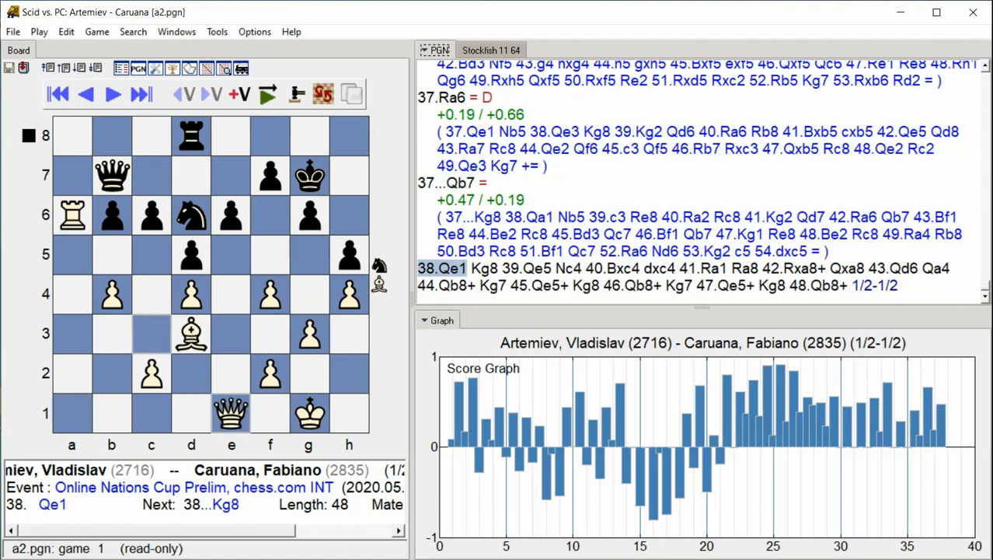
key("Right")
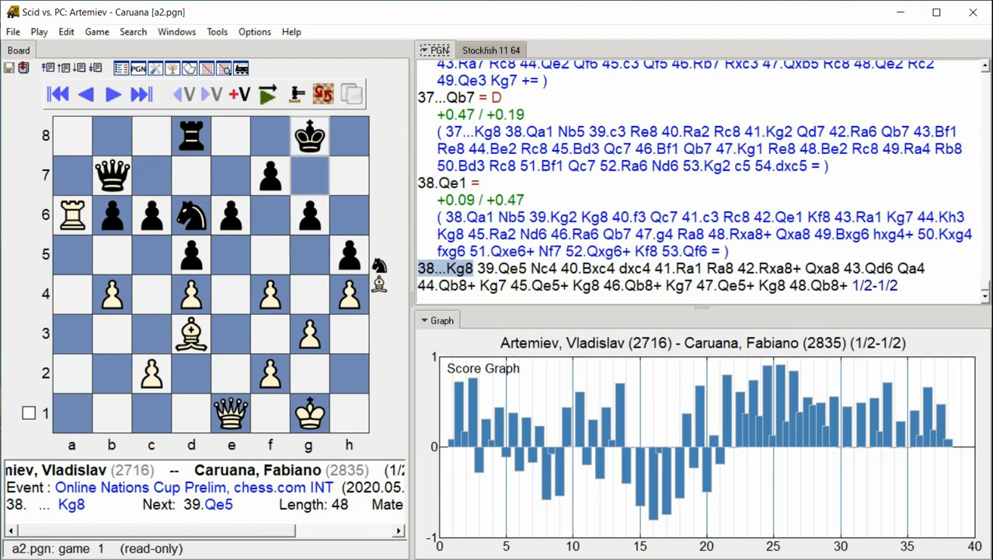
key("Right")
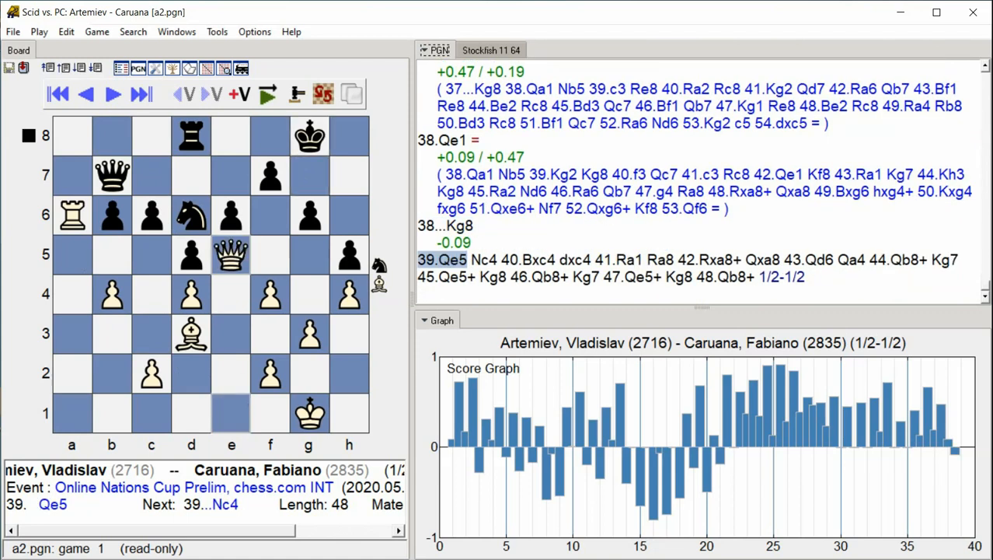
key("Right")
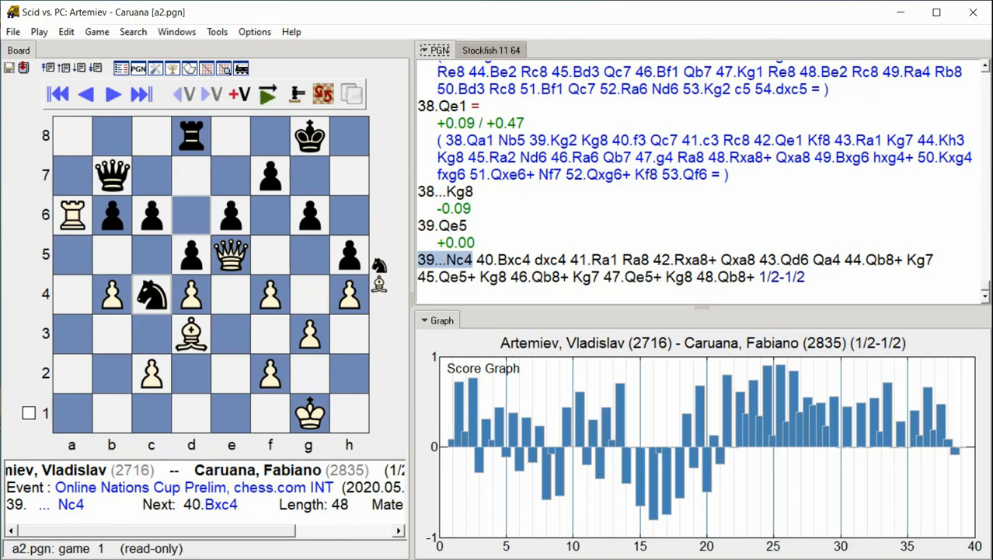
- Advance through 40.Bxc4 to 43...Qa4, recording +0.00 evaluations for each move
key("Right")
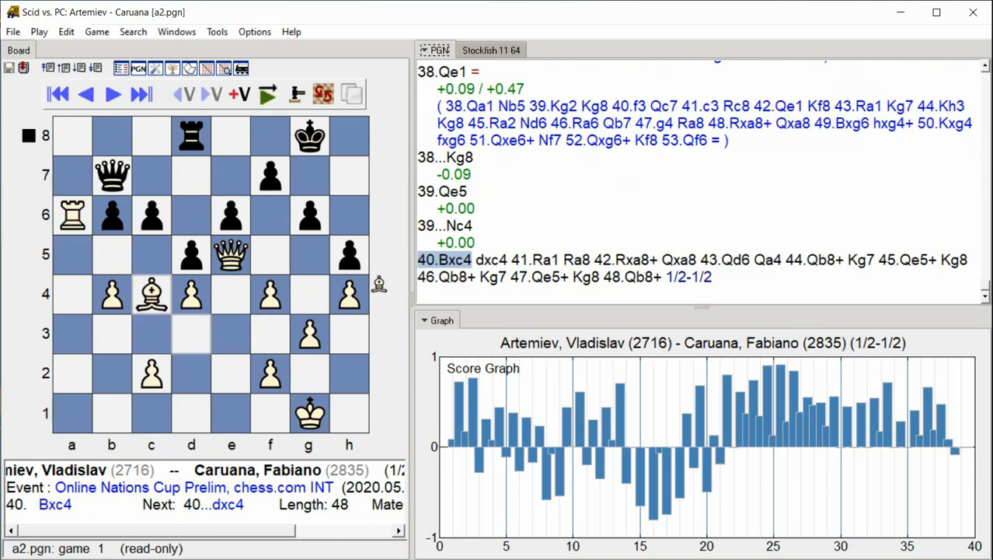
key("Right")
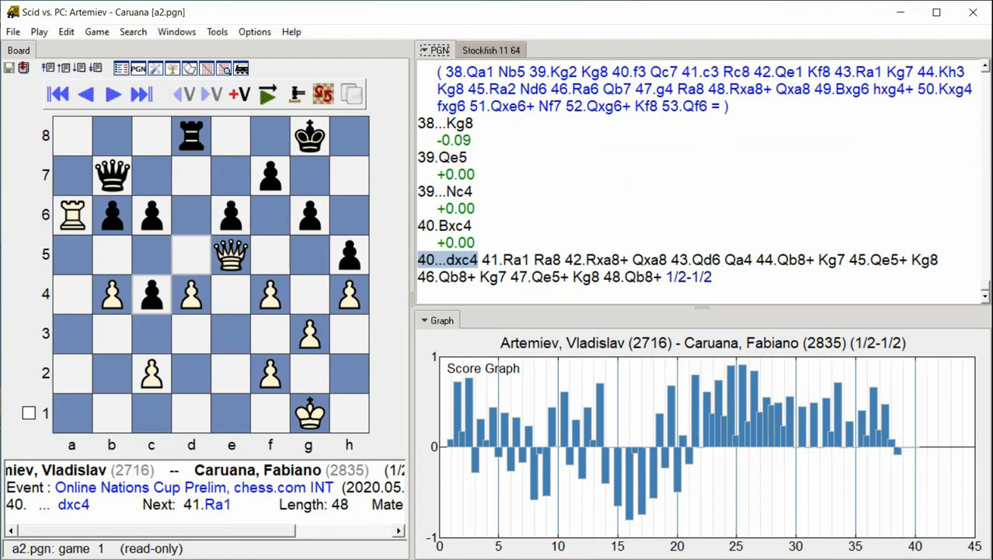
key("Right")
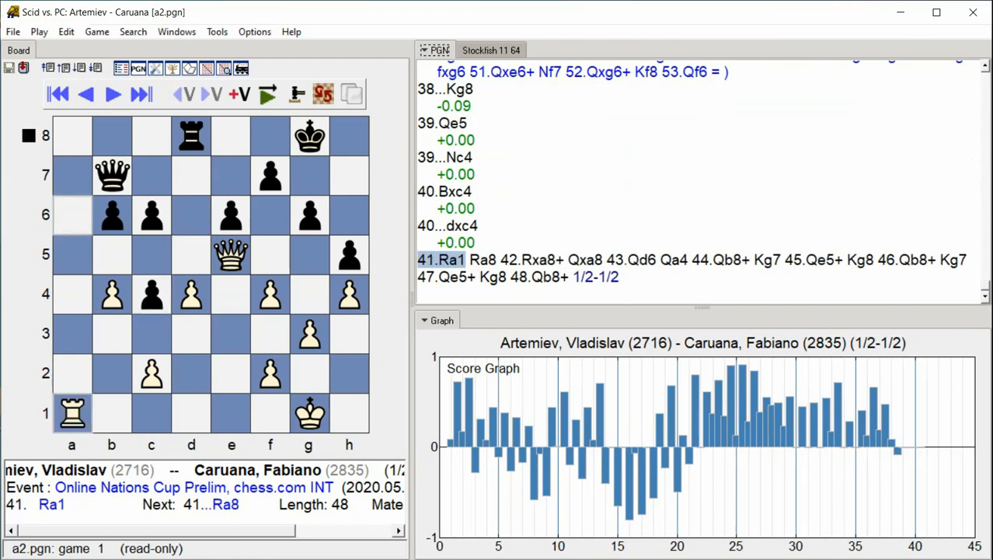
key("Right")
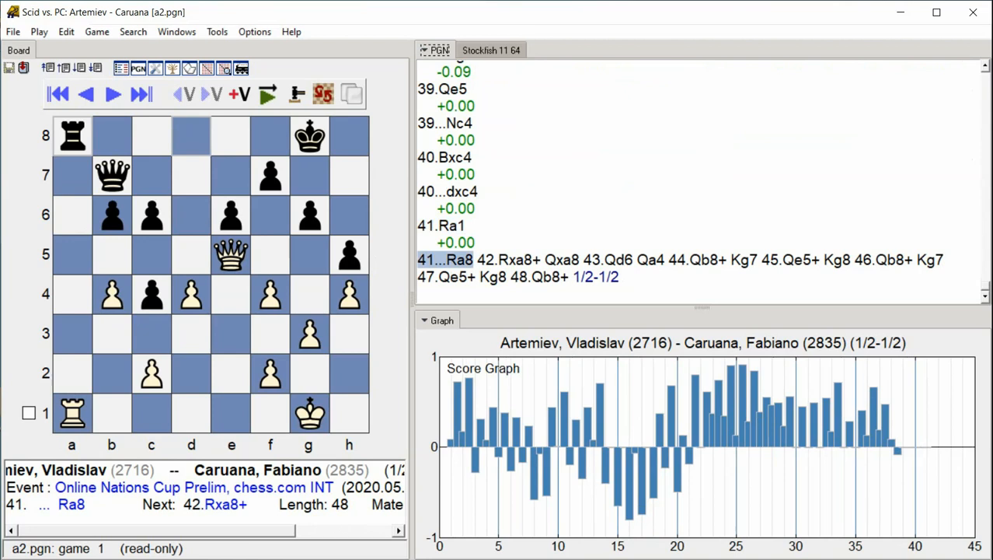
key("Right")
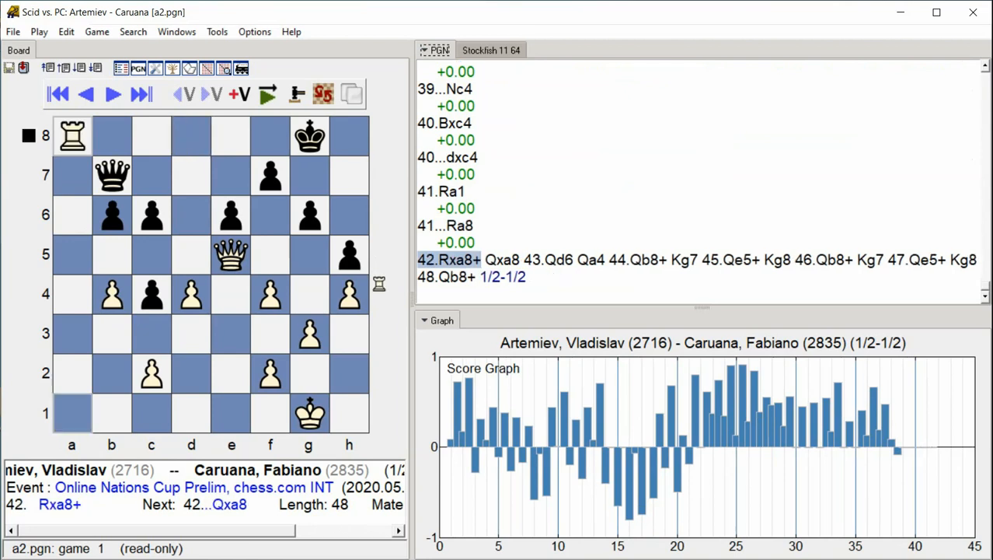
key("Right")
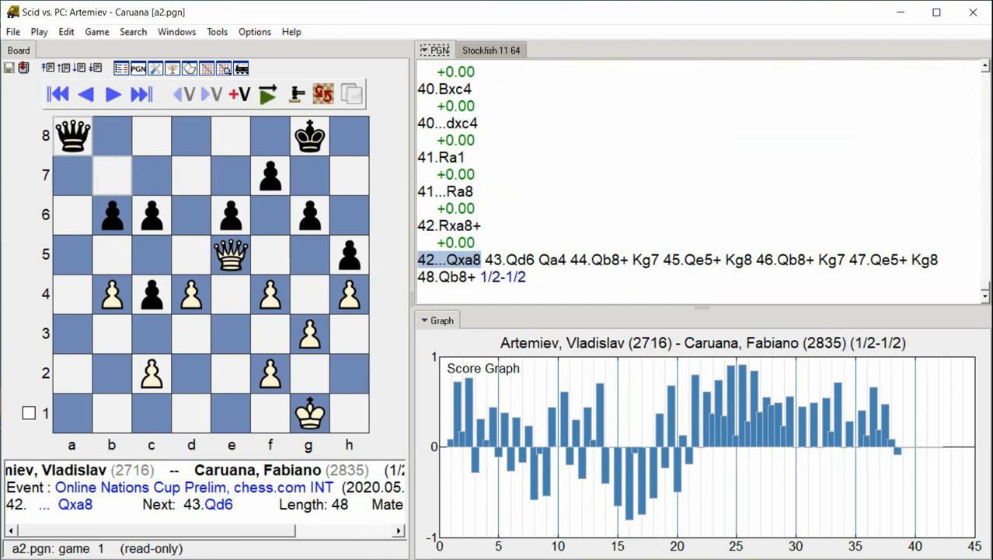
key("Right")
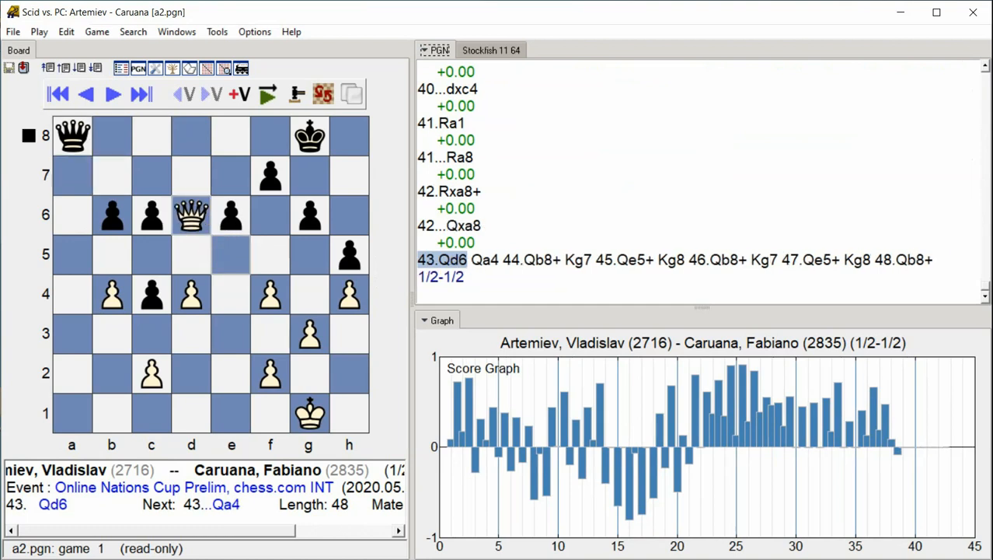
key("Right")
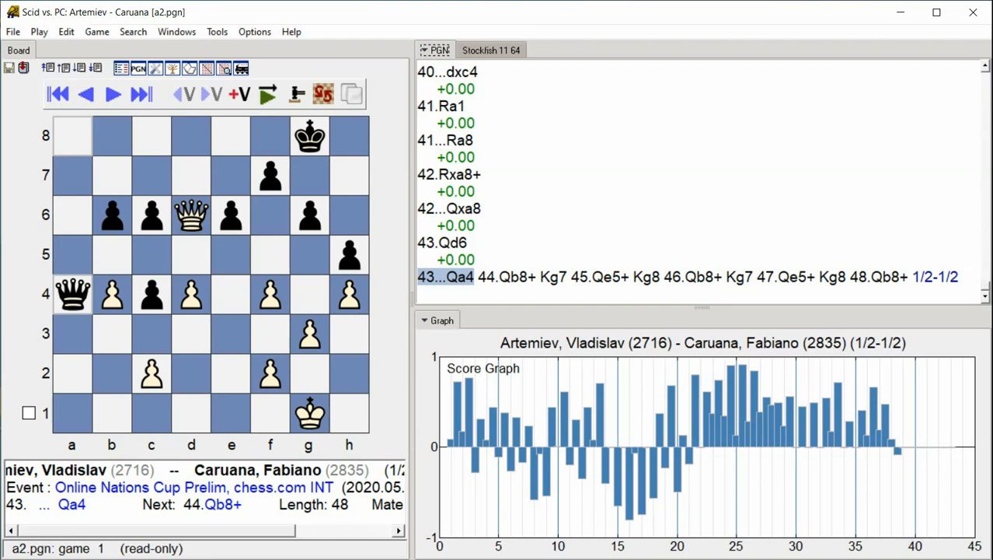
- Advance through the repeated checks 44.Qb8+ to the final 48.Qb8+, each evaluated +0.00
key("Right")
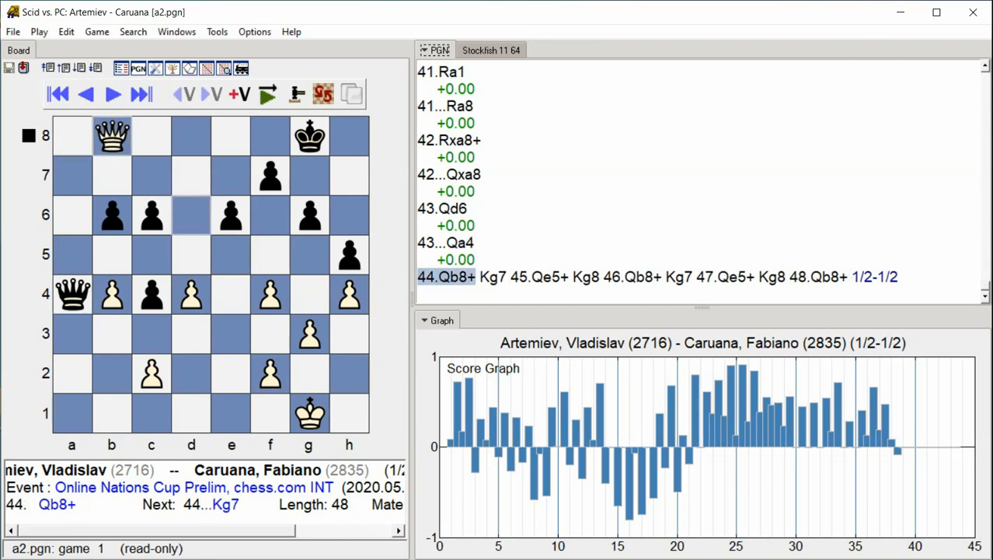
key("Right")
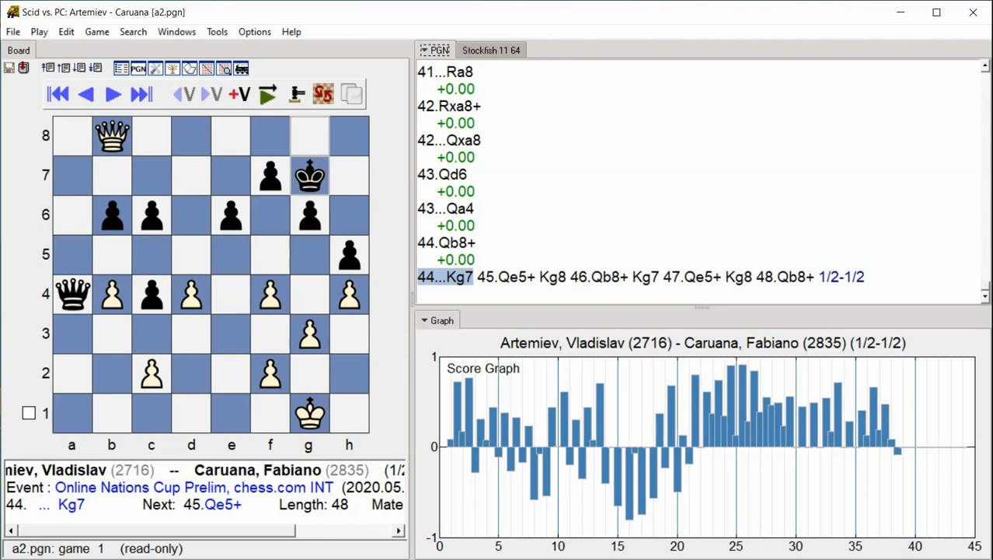
key("Right")
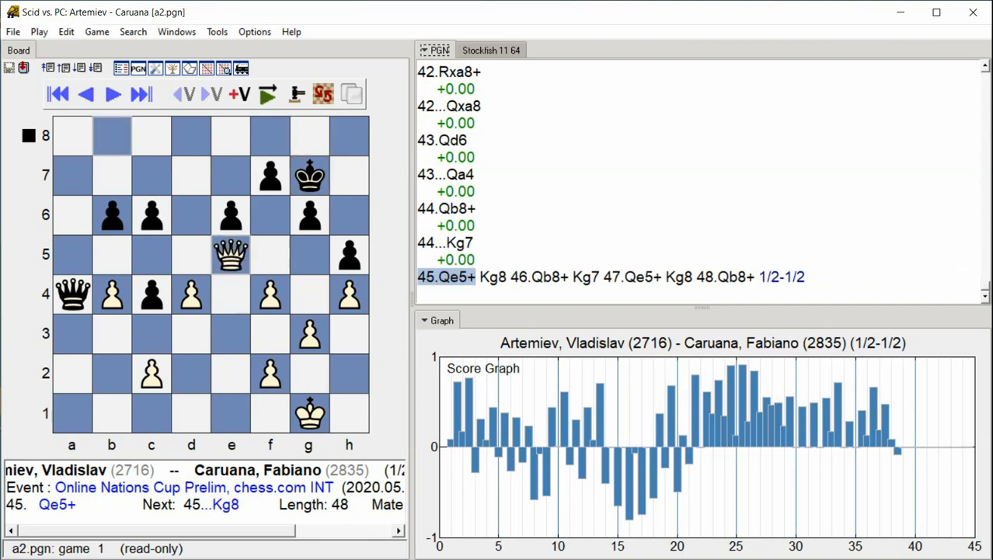
key("Right")
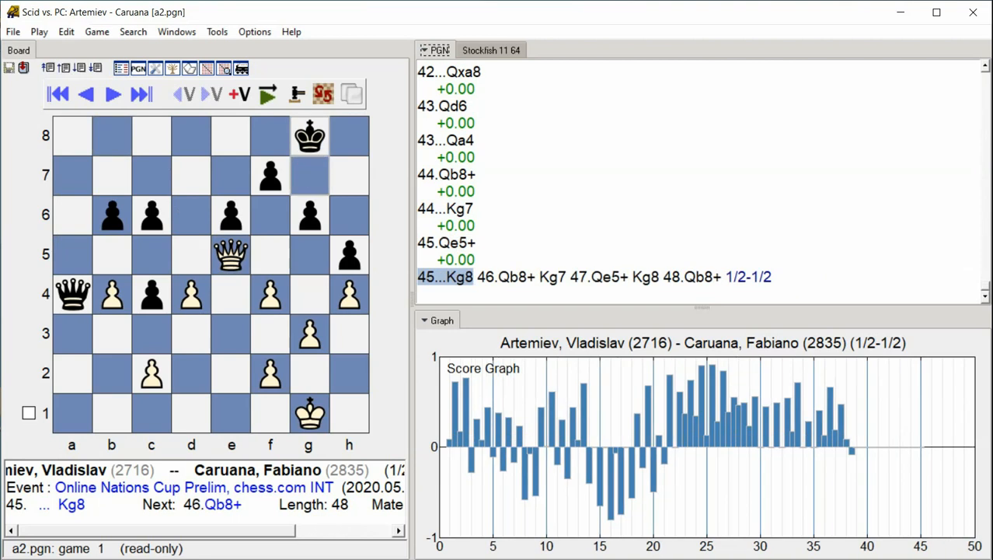
key("Right")
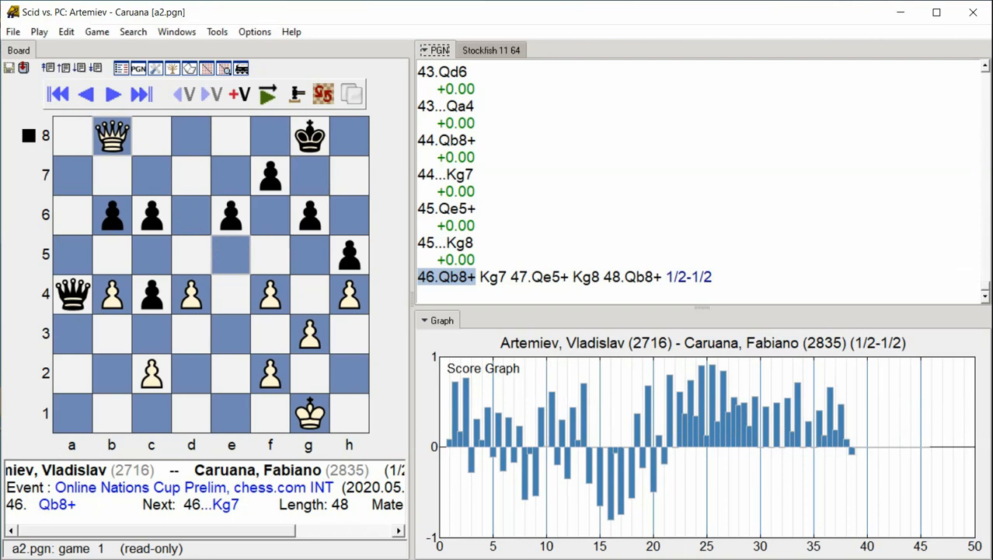
key("Right")
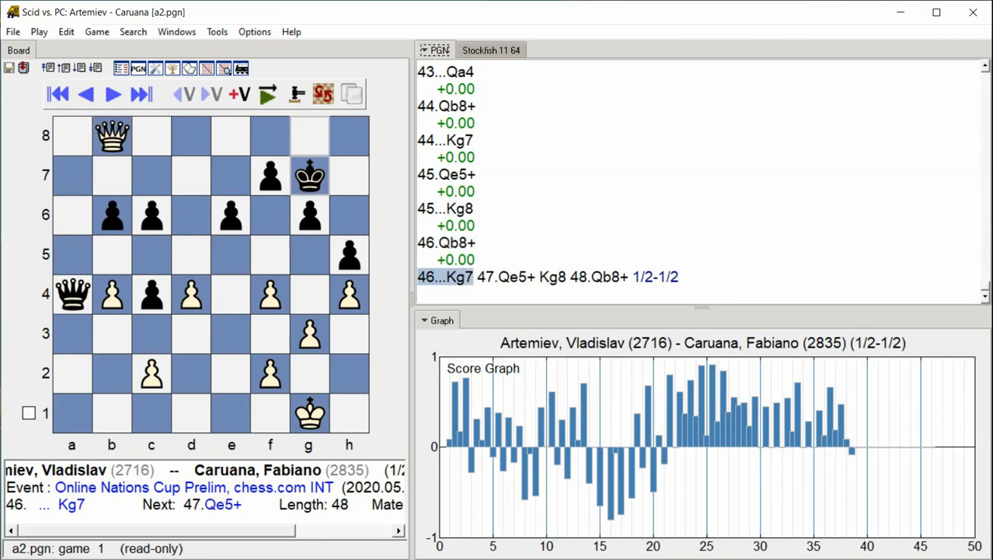
key("Right")
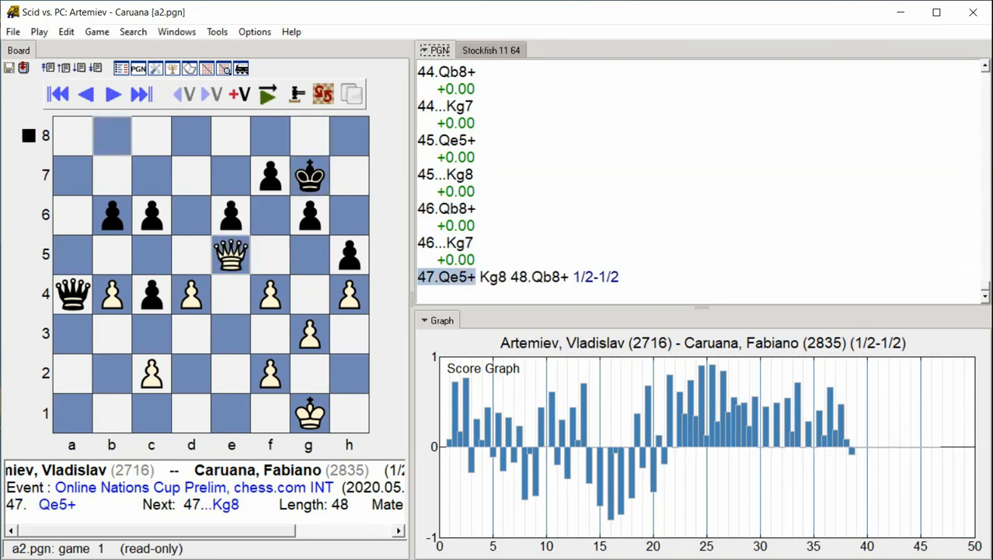
key("Right")
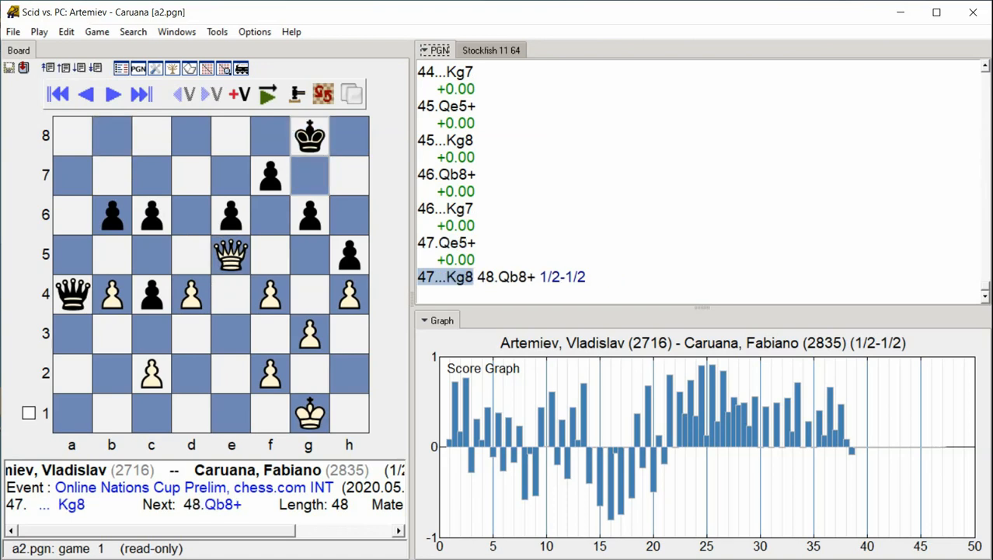
key("Right")
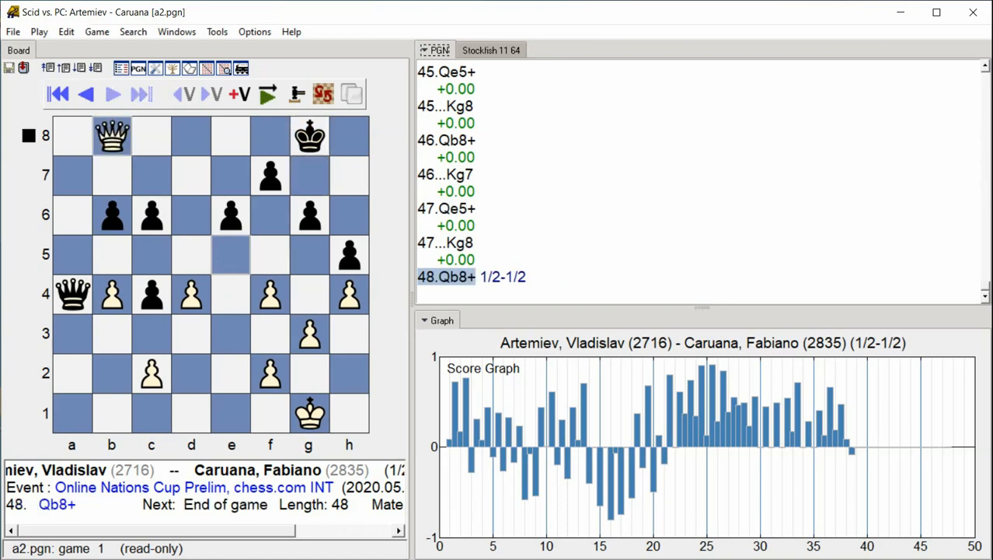